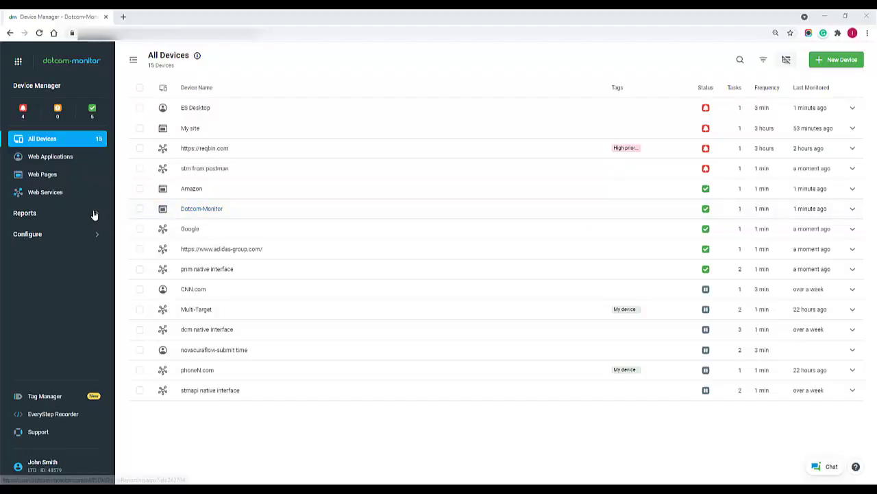
Open the Realtime Feed report under Reports
click(94, 216)
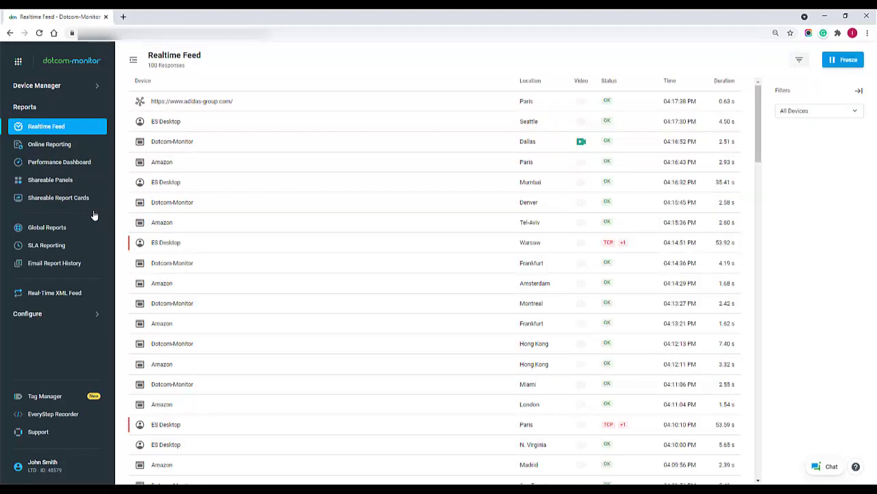
Load the Online Reporting Log for the Dotcom-Monitor device, found by searching 'Dot'
click(68, 146)
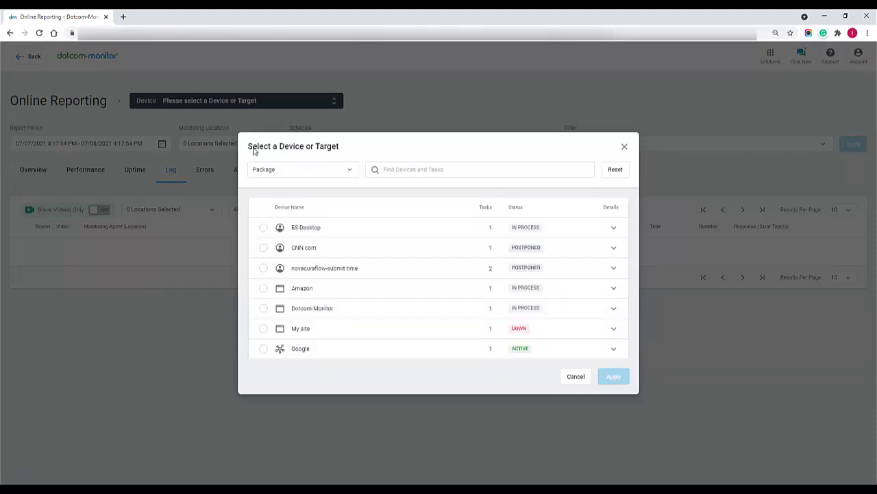
click(566, 168)
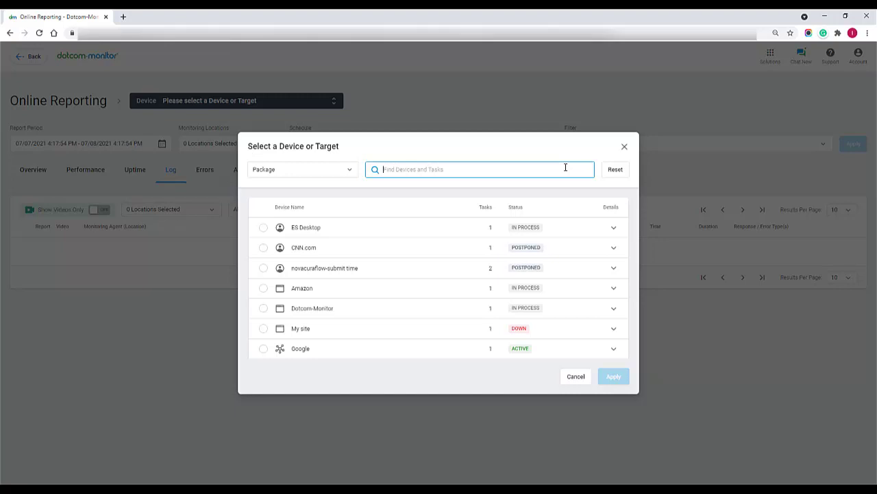
text(Do)
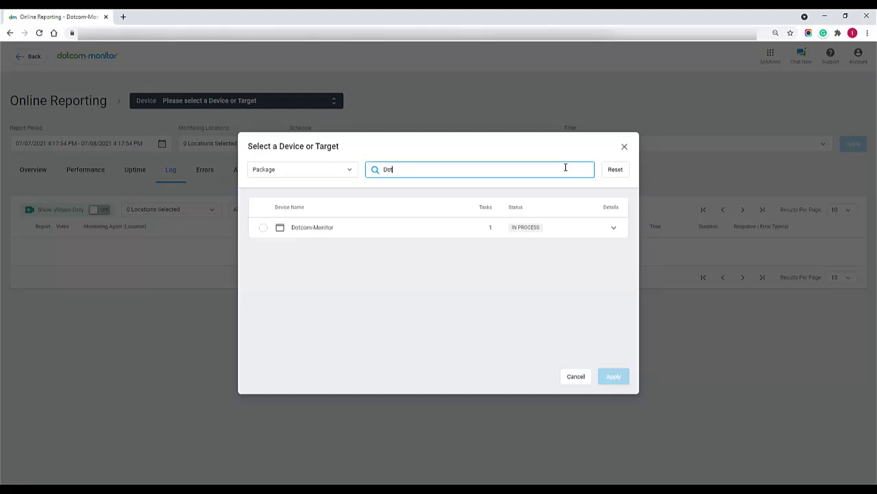
text(t)
click(263, 229)
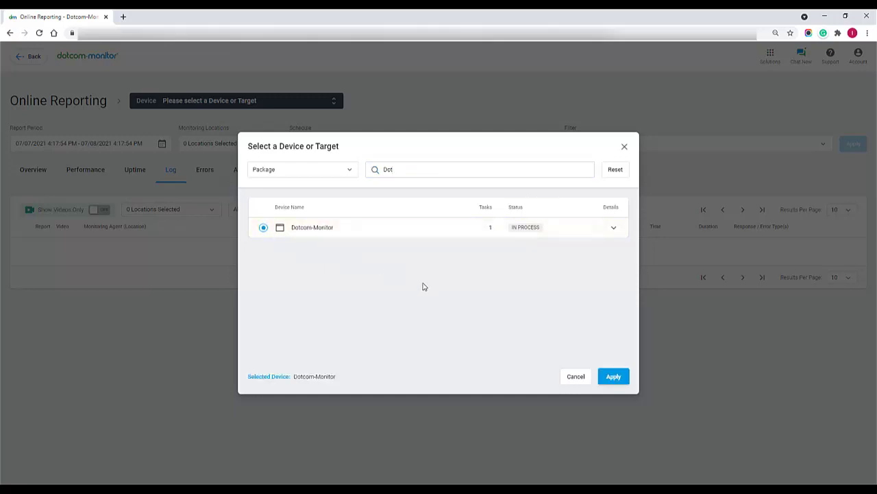
click(613, 376)
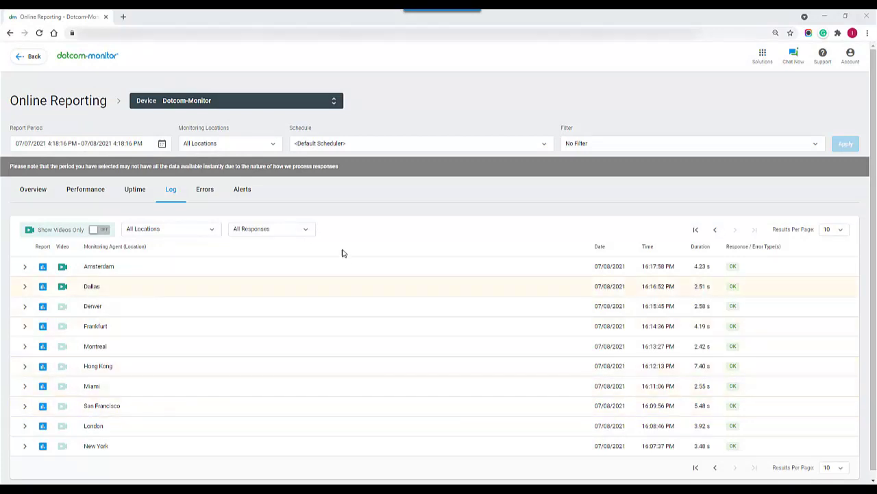
Set the report period to the last 24 hours
click(163, 143)
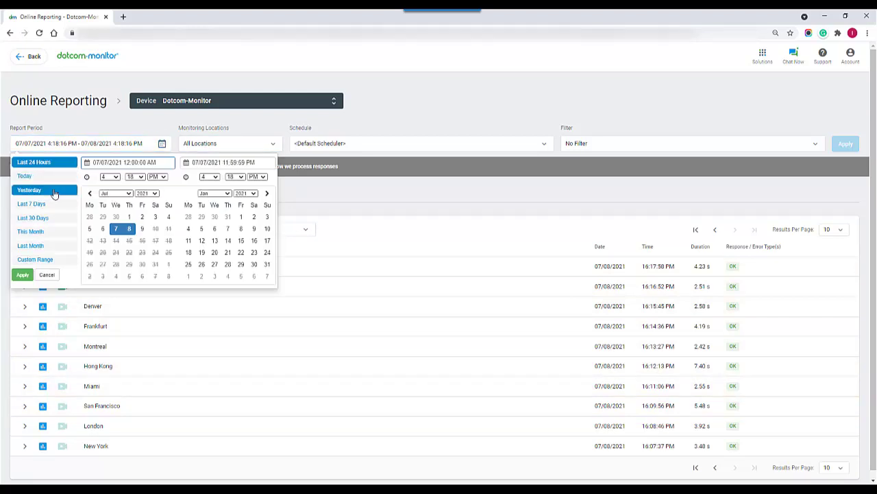
click(40, 260)
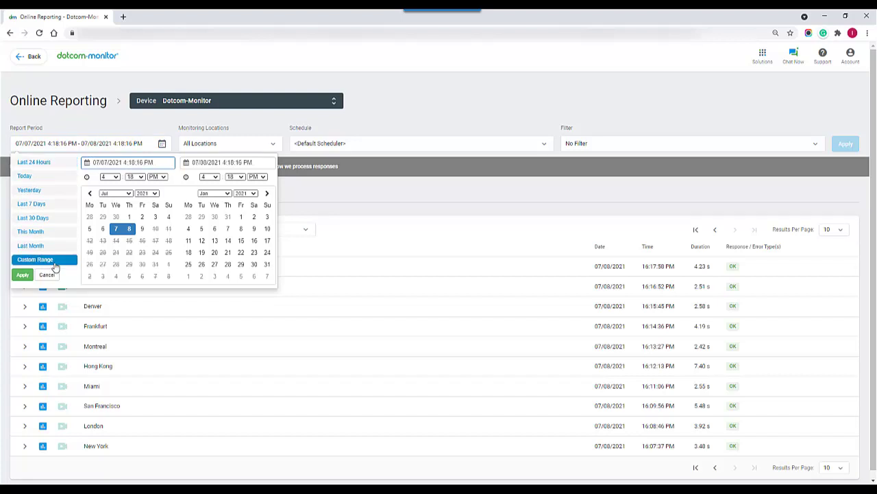
click(60, 163)
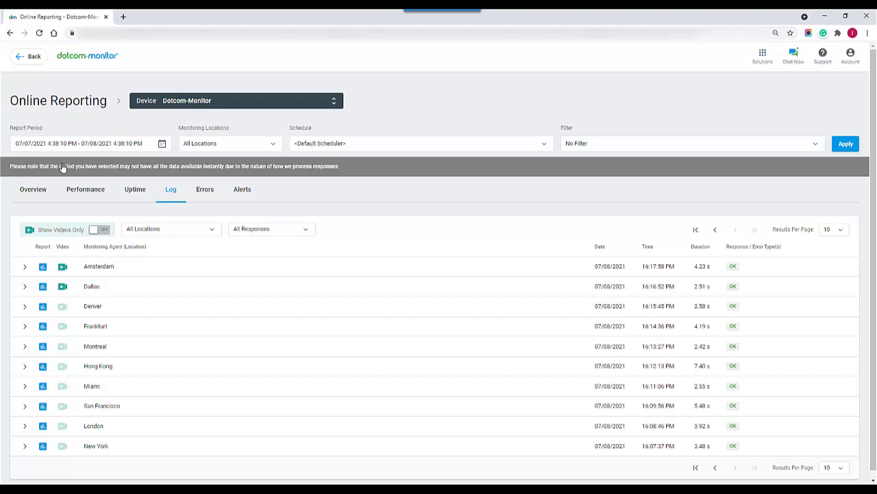
Exclude Amsterdam and Copenhagen from the monitoring locations, keeping the filter at No Filter
click(272, 146)
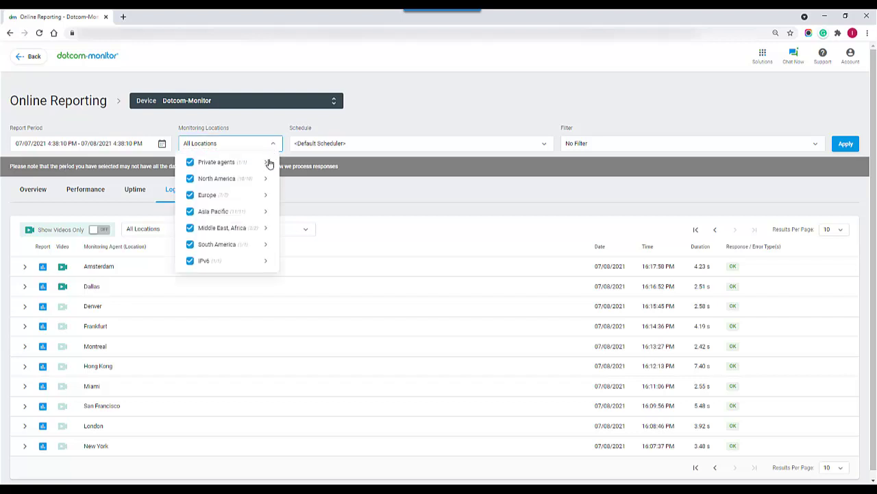
mouse_move(251, 199)
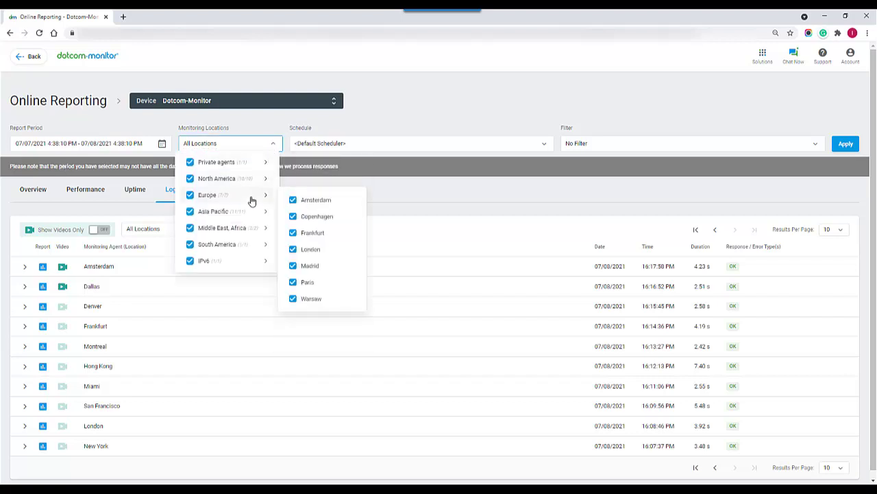
click(294, 200)
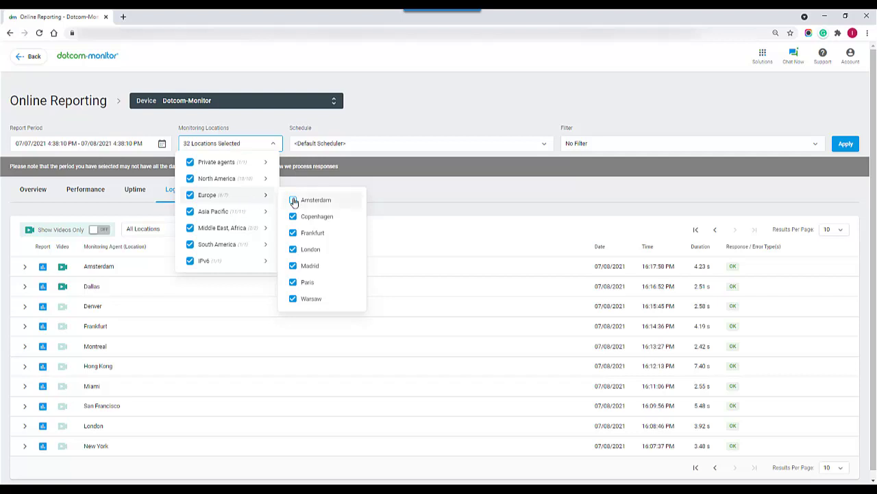
click(293, 217)
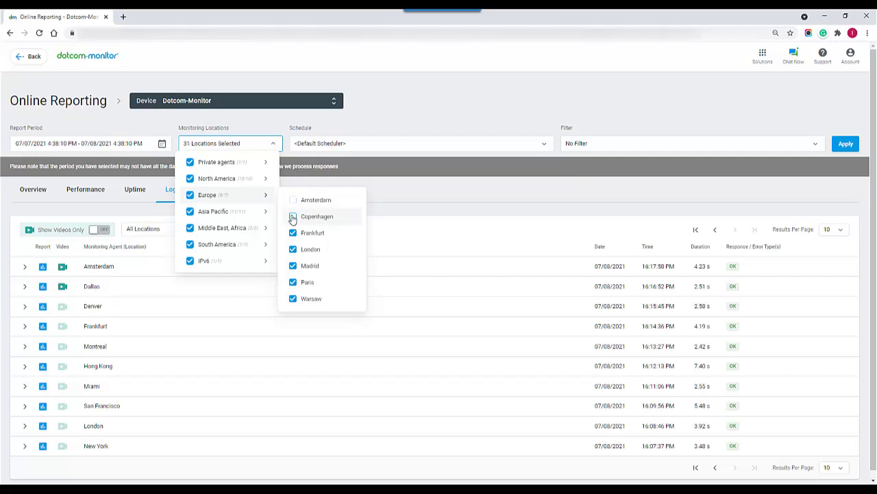
click(361, 126)
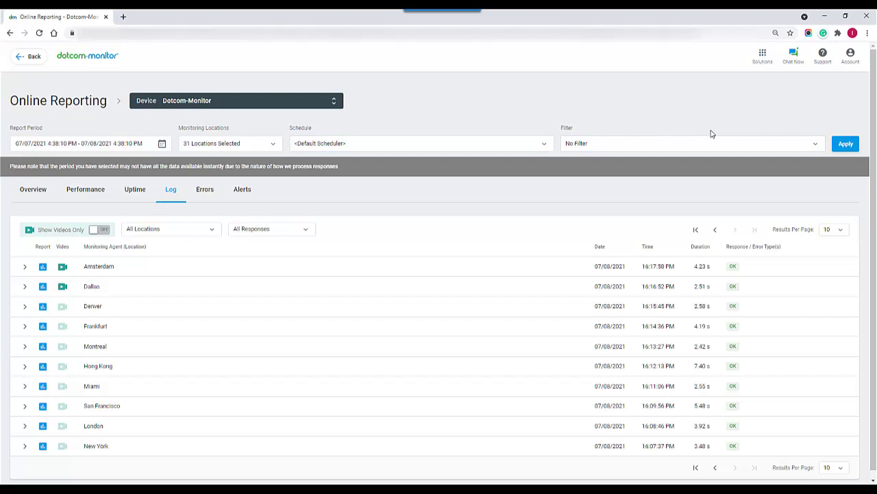
click(818, 146)
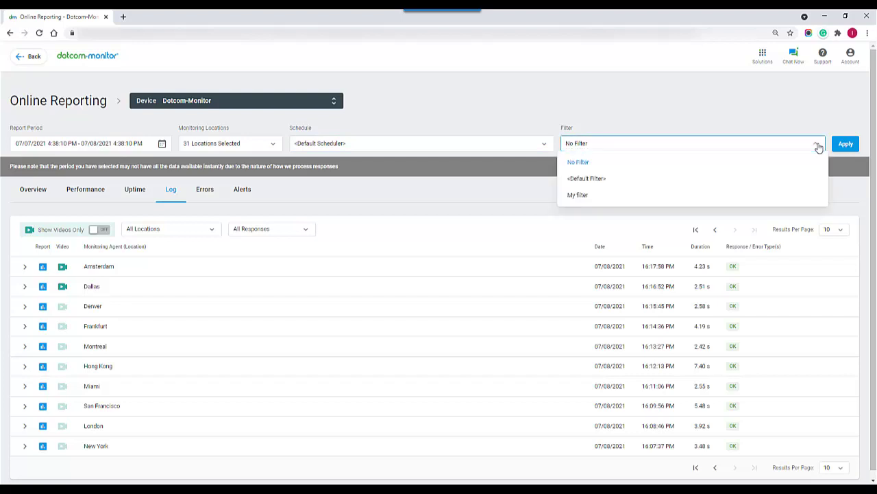
click(818, 148)
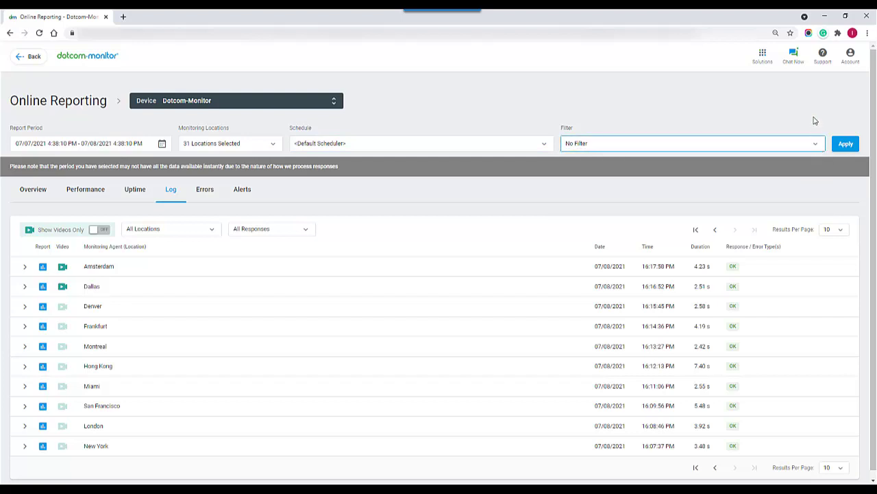
Apply the settings and view the Overview: Performance averaging 4.51 s, plus Uptime and Errors charts
click(843, 144)
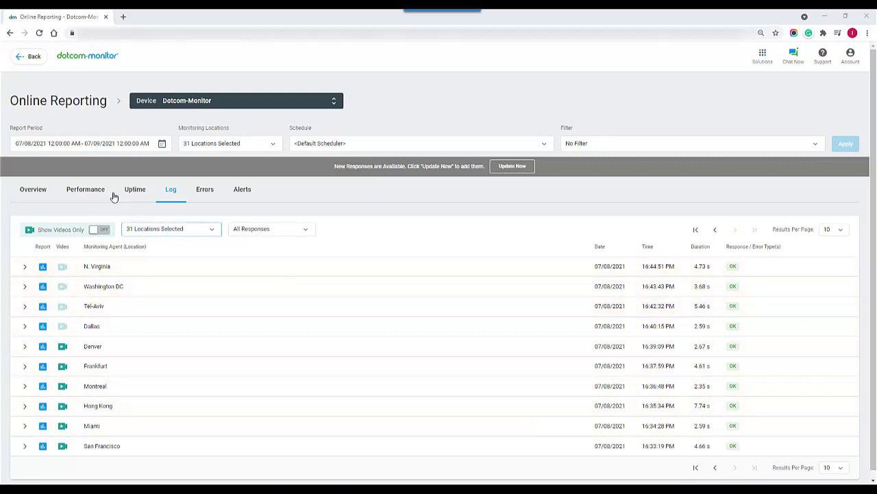
click(46, 194)
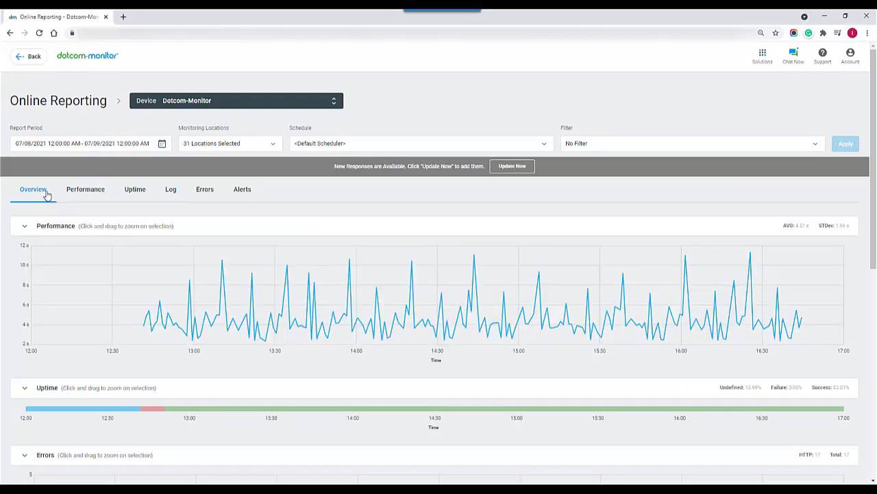
mouse_move(222, 288)
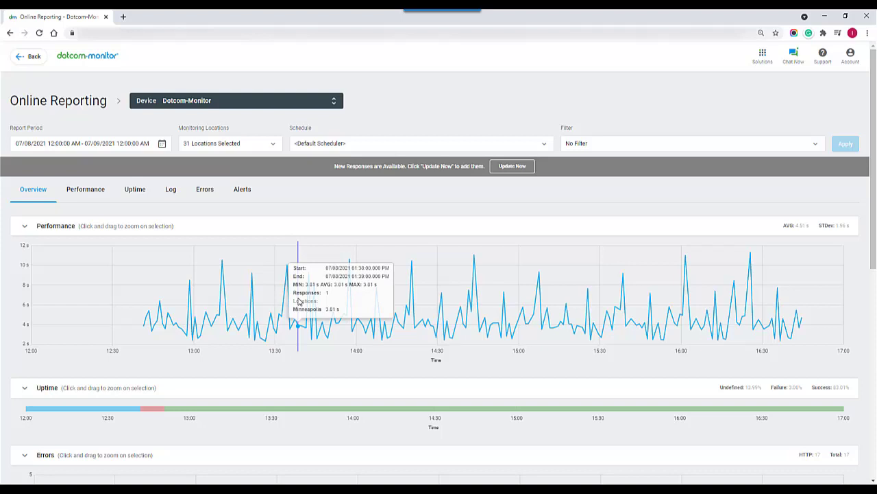
scroll(299, 302, down, 2)
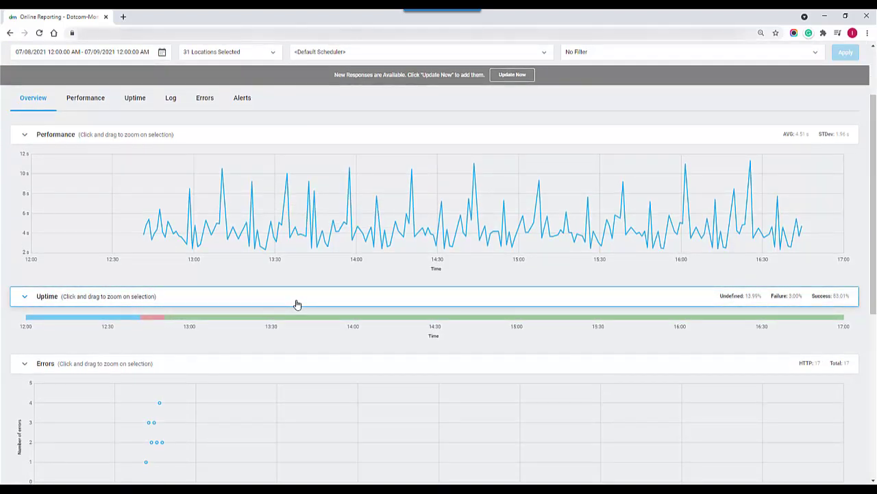
mouse_move(298, 319)
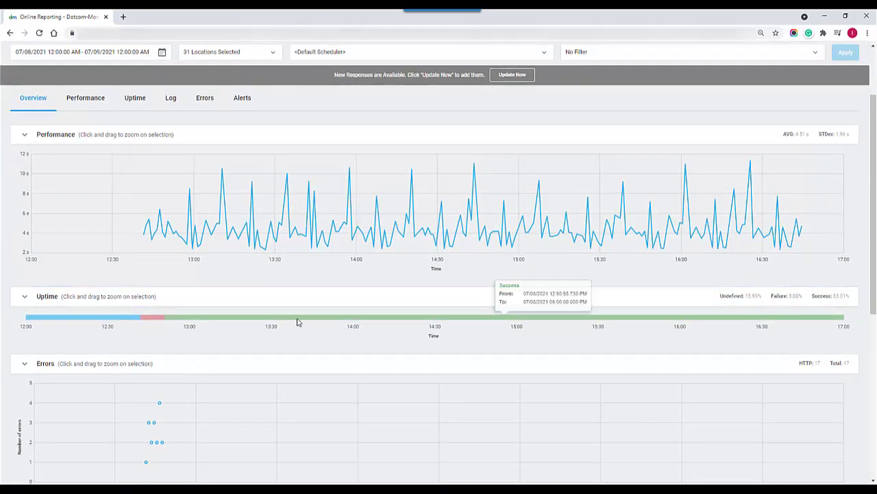
mouse_move(159, 317)
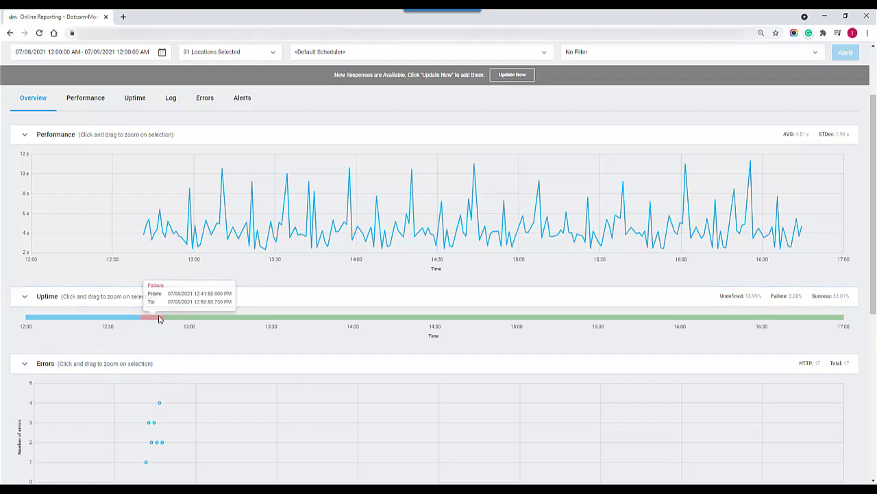
scroll(237, 347, down, 2)
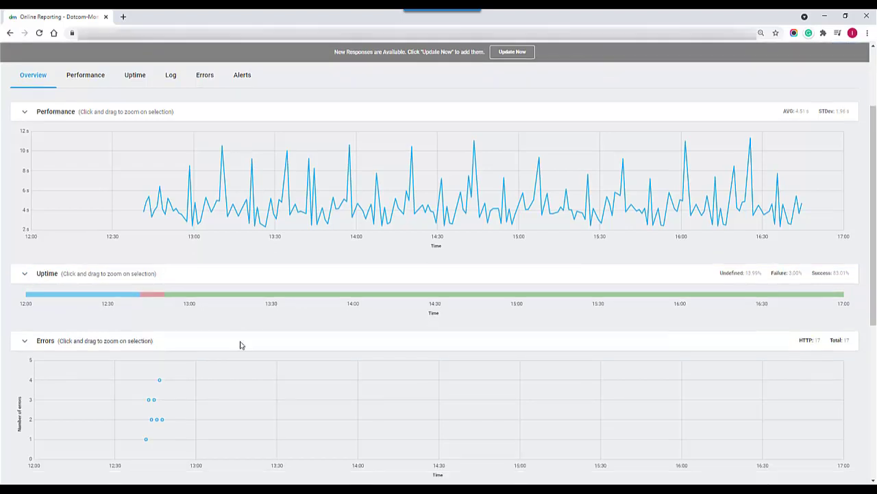
scroll(243, 344, down, 5)
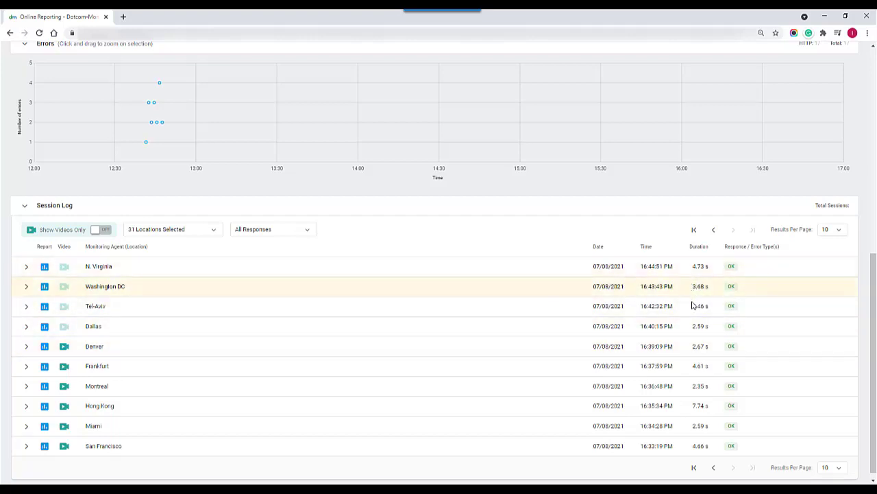
scroll(689, 358, down, 1)
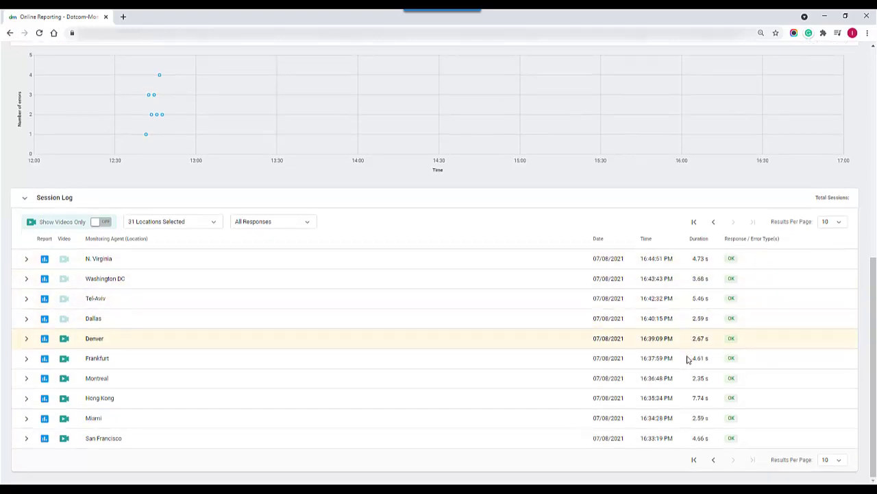
scroll(686, 352, up, 6)
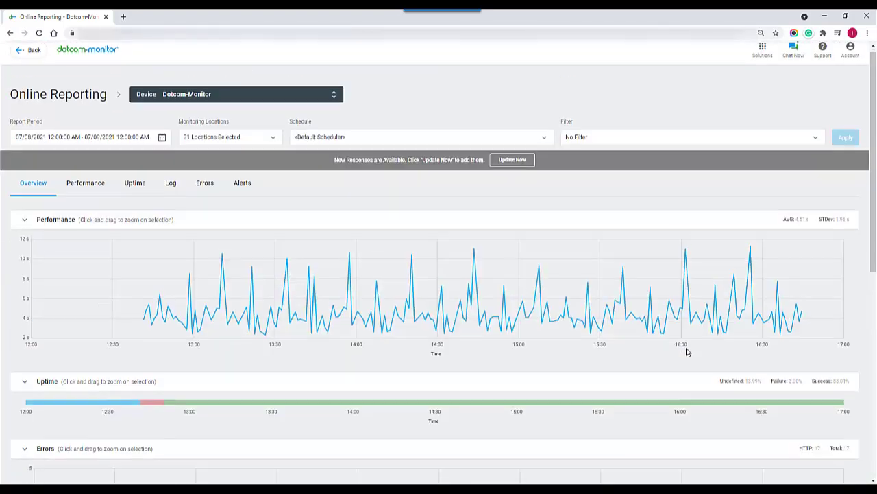
Review the Performance tab's Overall, By location and By hour response-time charts
click(83, 192)
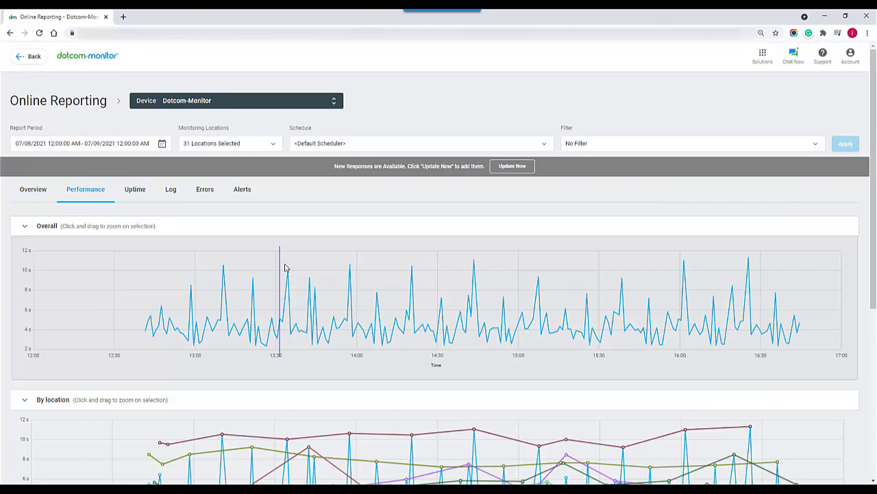
mouse_move(293, 277)
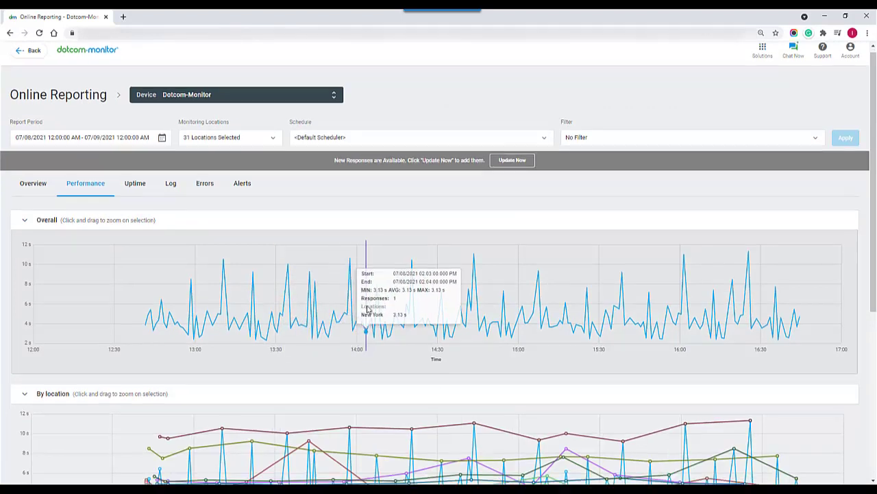
scroll(360, 311, down, 3)
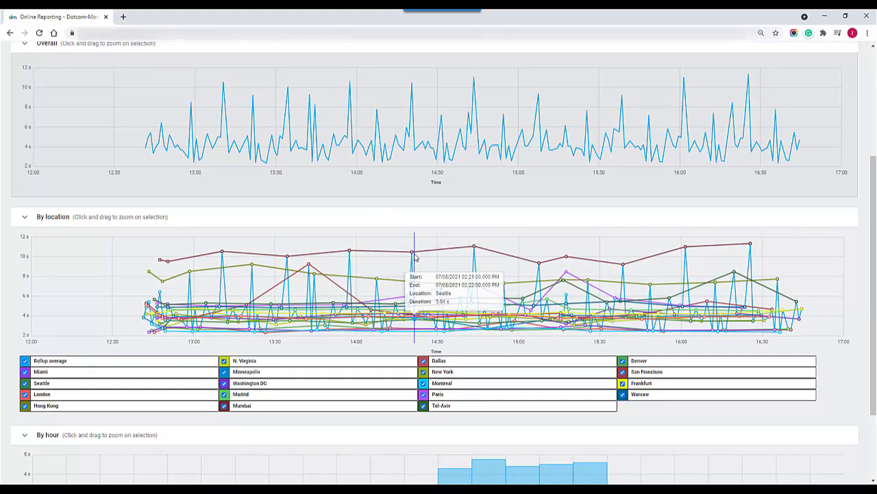
scroll(414, 256, down, 2)
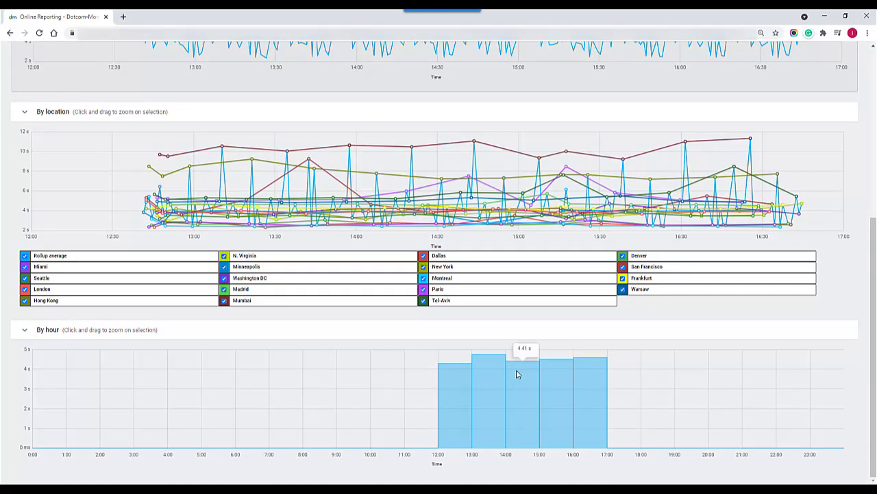
scroll(405, 329, up, 5)
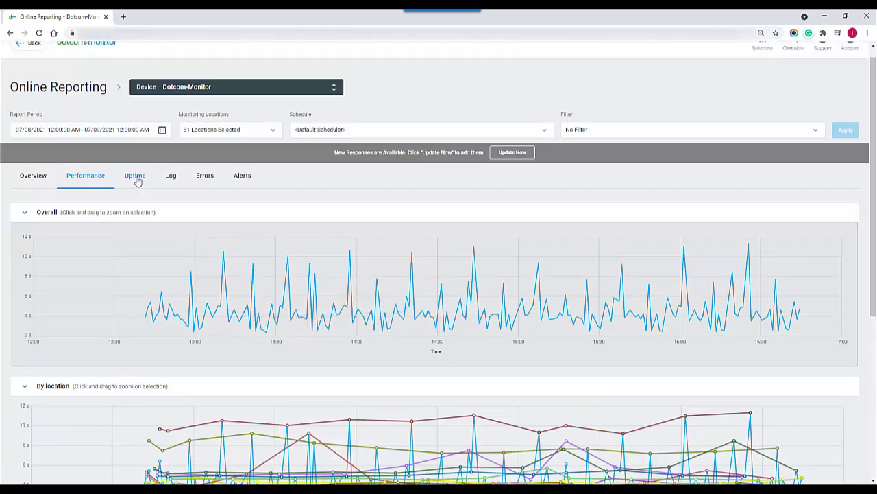
Move through the Uptime and Log tabs to the Errors tab showing 17 HTTP errors
click(137, 179)
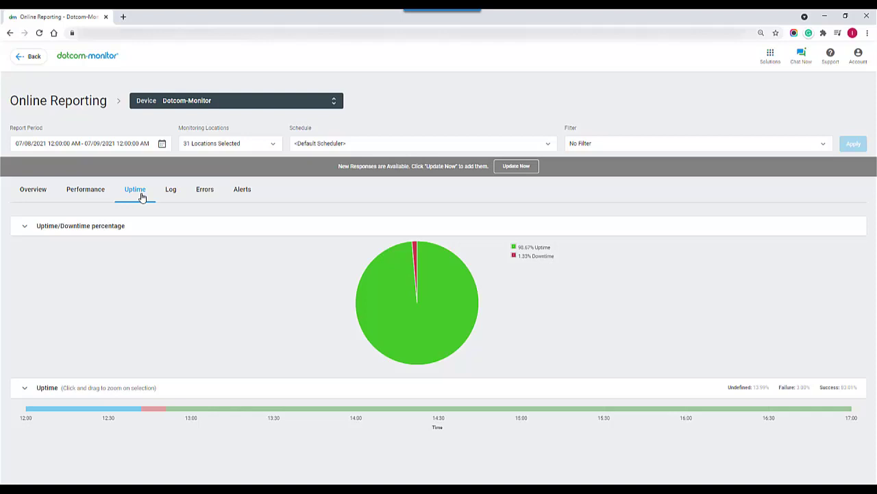
click(171, 192)
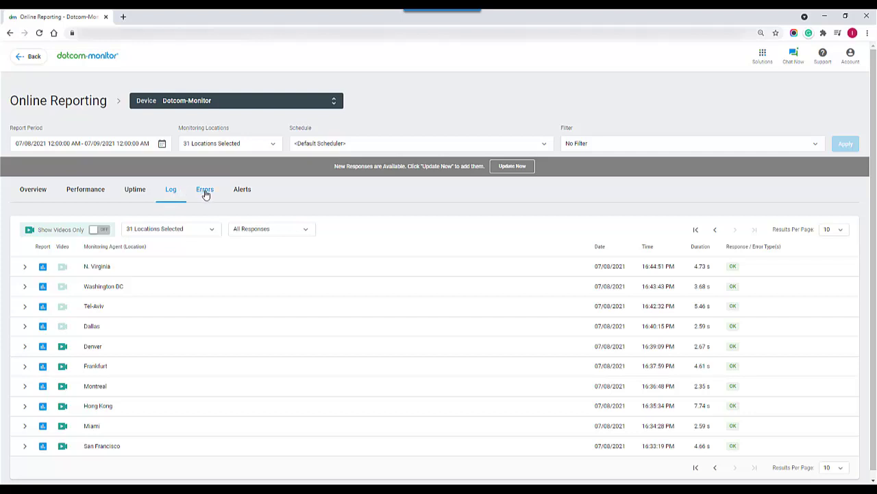
click(205, 194)
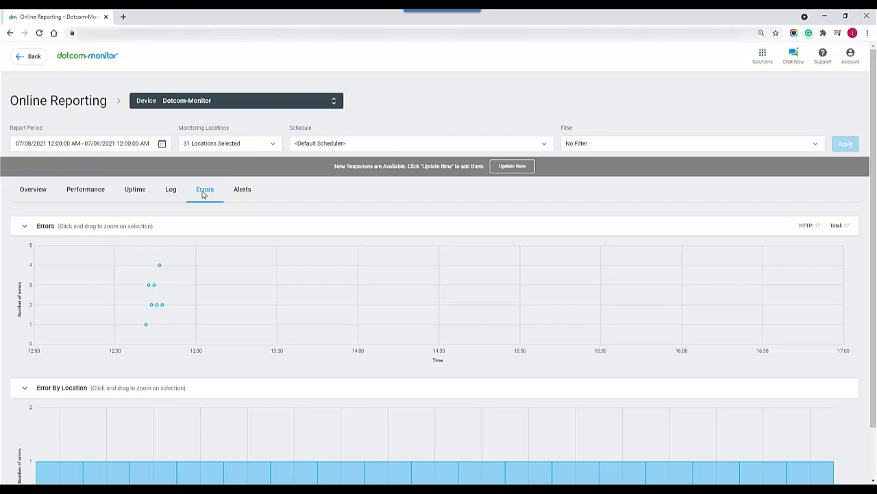
Zoom the Overview to 13:06–14:12 and open the 13:42 San Francisco response (9257 ms, OK)
click(32, 191)
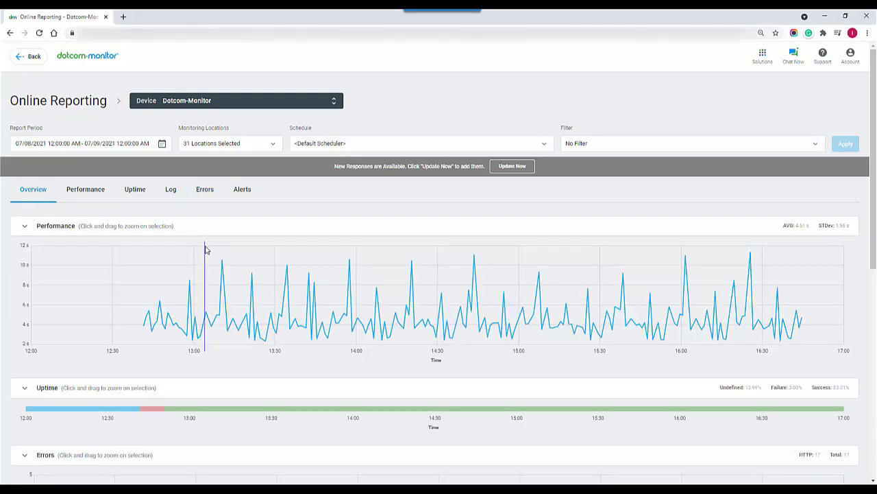
mouse_move(204, 255)
mouse_down()
mouse_move(375, 301)
mouse_move(391, 352)
mouse_up()
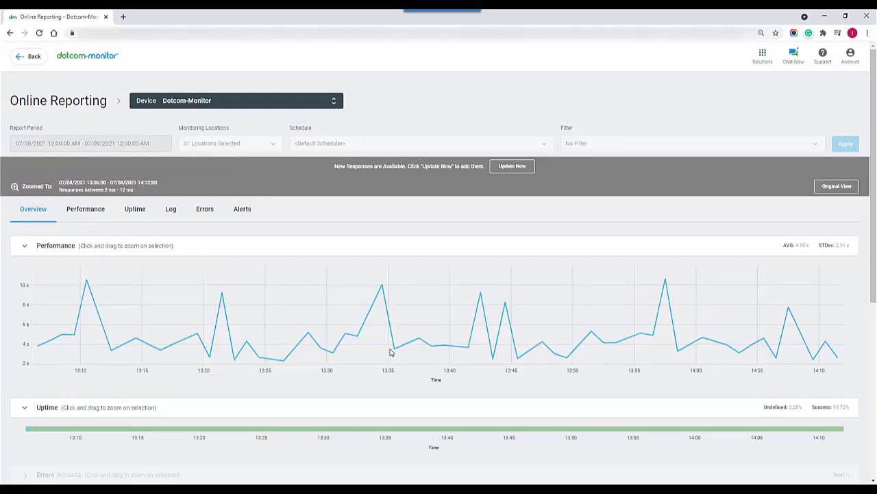
mouse_move(385, 289)
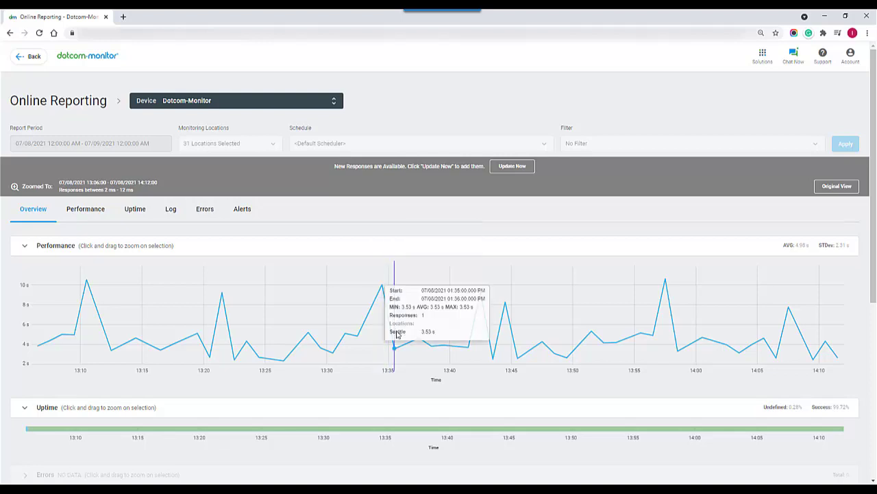
mouse_move(480, 311)
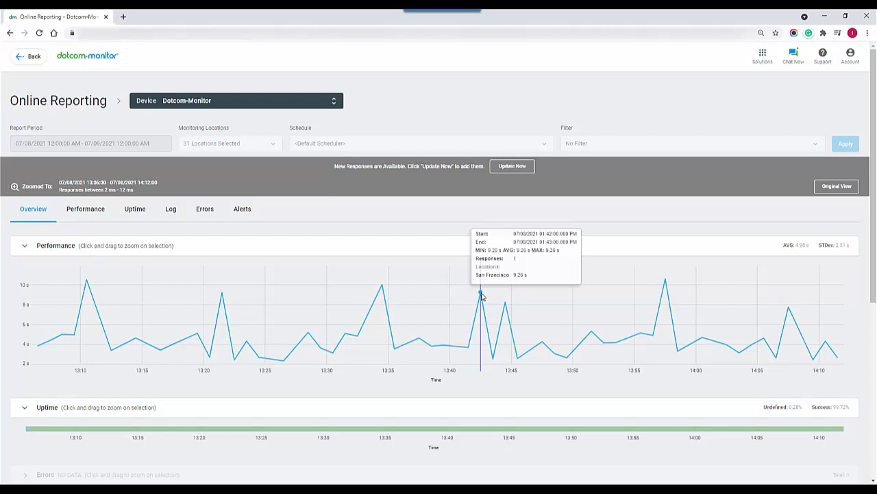
click(481, 293)
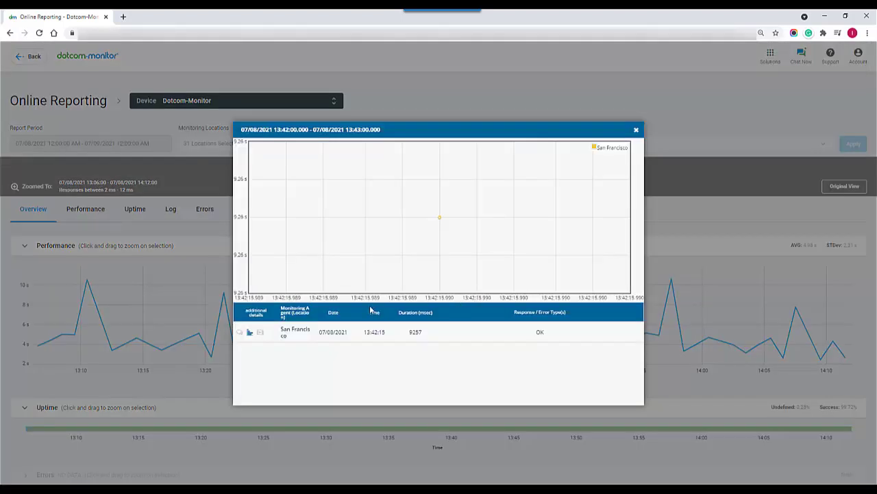
Open the San Francisco session's waterfall report and inspect the fontawesome-all stylesheet request's details
click(250, 333)
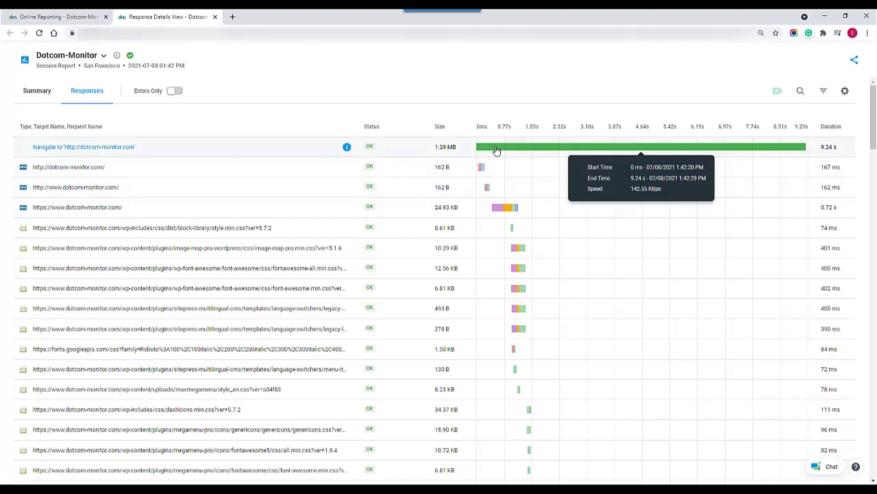
mouse_move(509, 212)
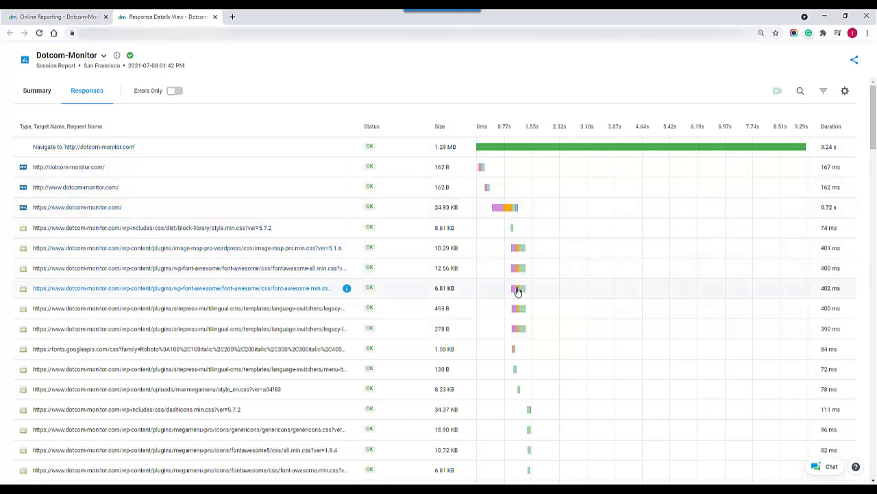
mouse_move(517, 291)
click(347, 270)
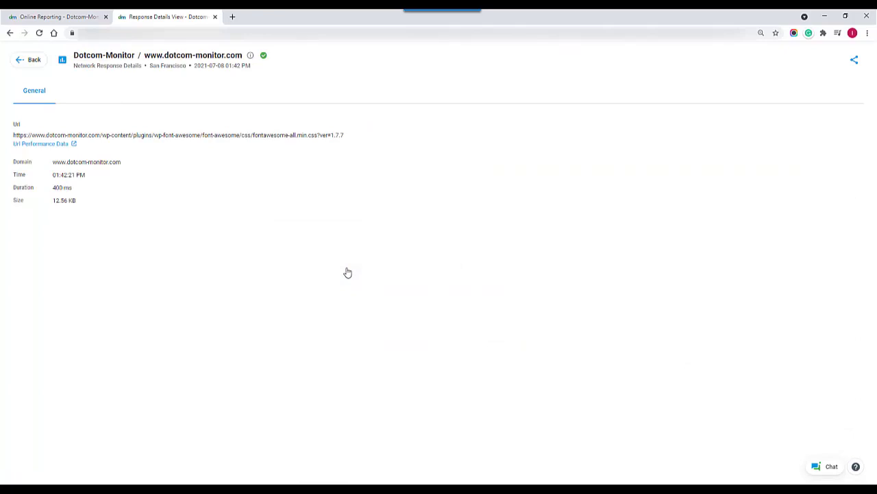
click(37, 62)
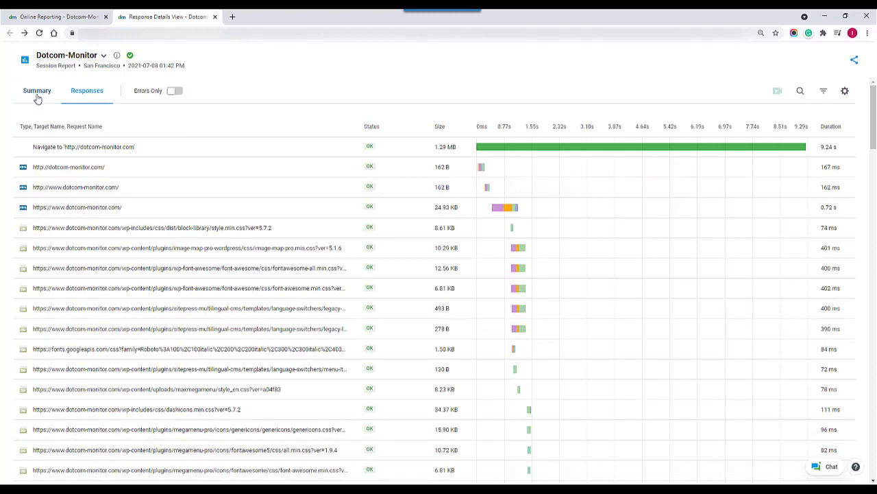
click(38, 93)
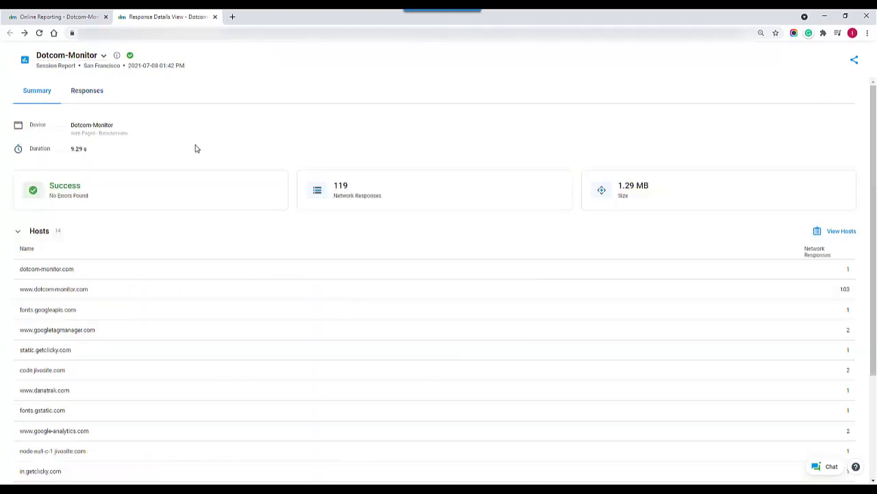
scroll(203, 282, down, 1)
scroll(203, 282, down, 2)
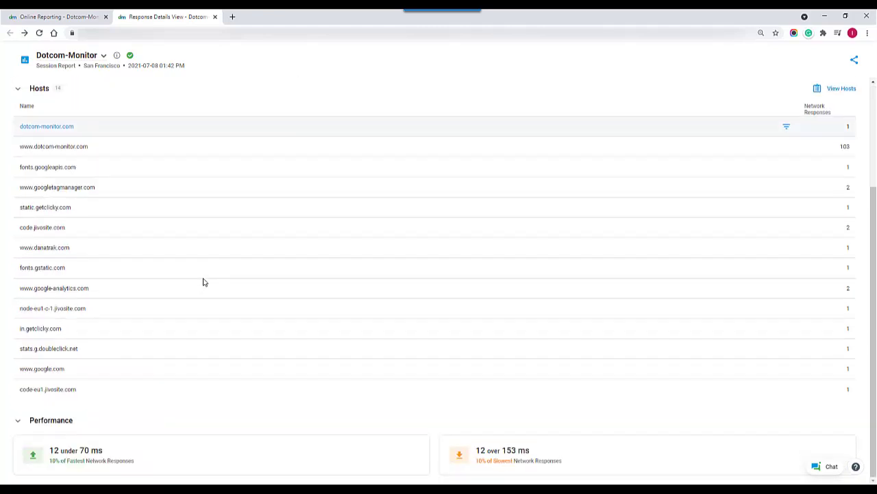
scroll(205, 280, up, 2)
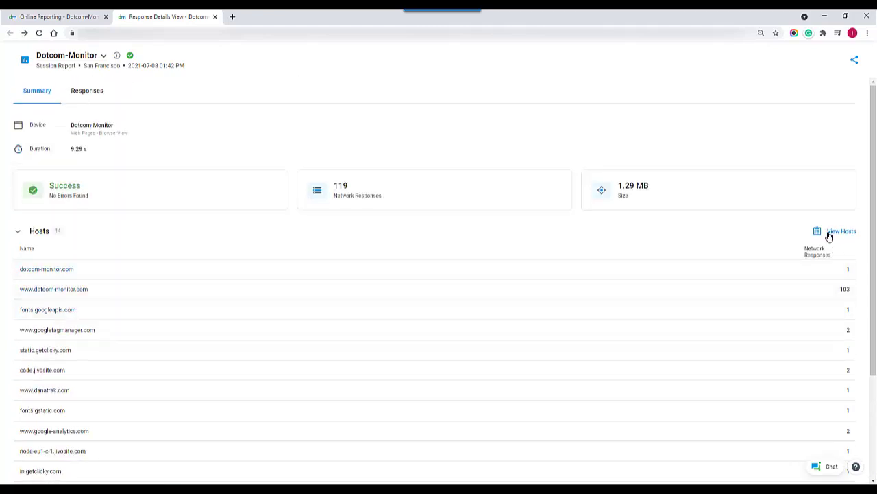
click(830, 233)
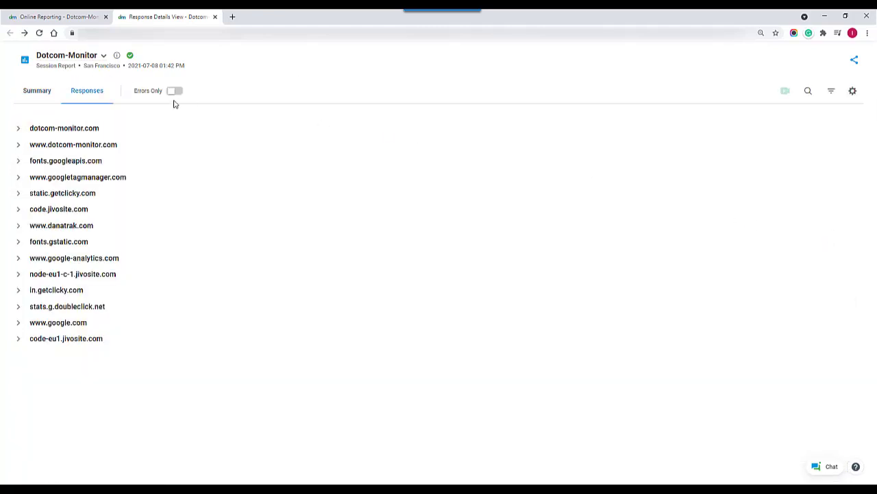
click(18, 129)
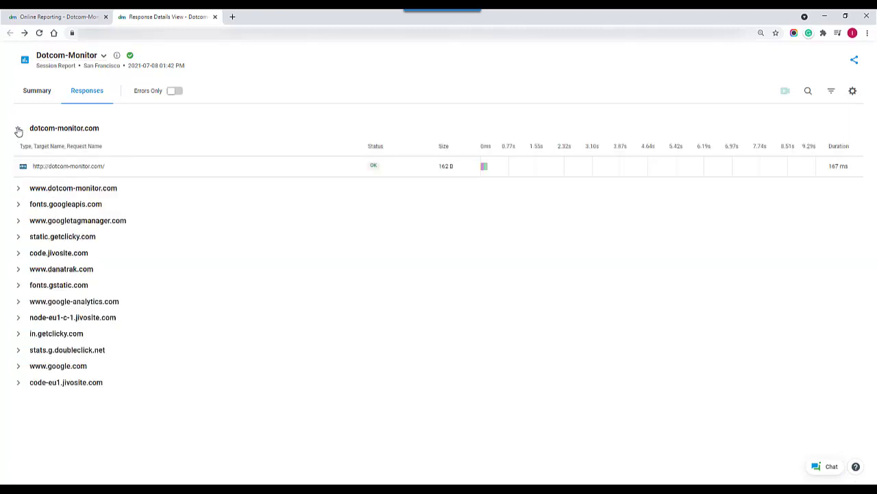
click(43, 92)
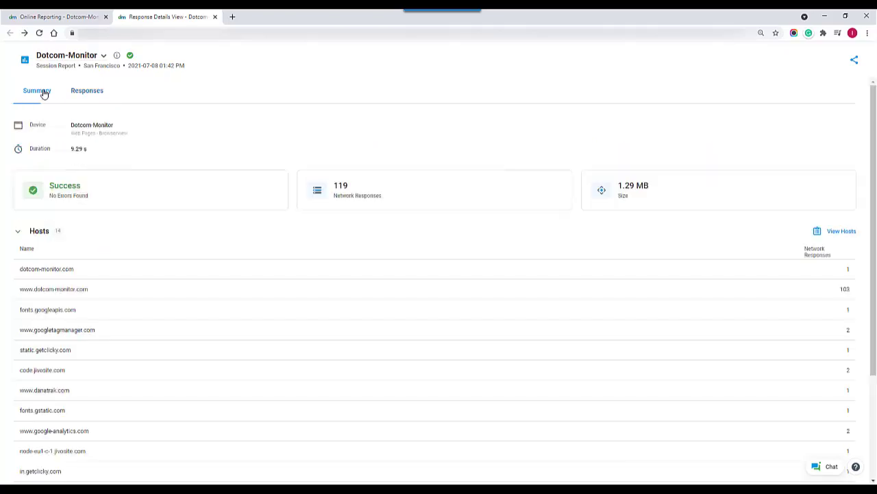